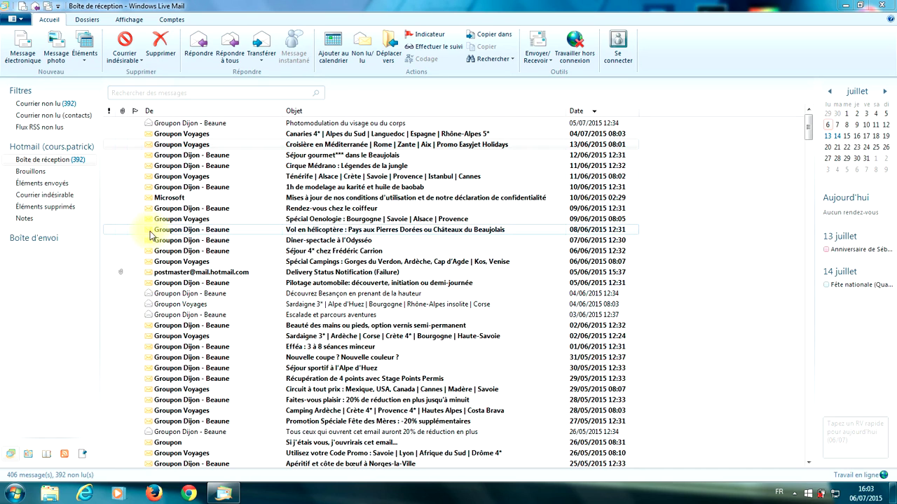
Create a folder named Voyage inside the Boîte de réception
{"action": "right_click", "coordinate": [50, 165]}
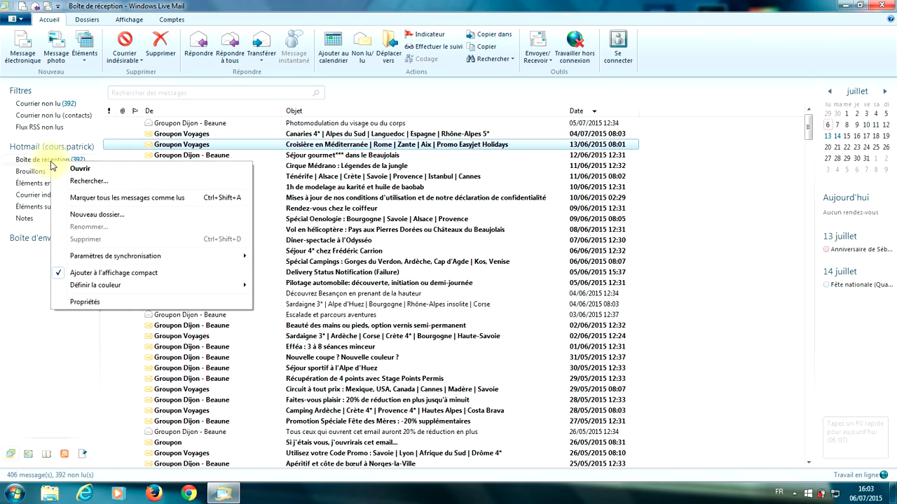
{"action": "left_click", "coordinate": [93, 217]}
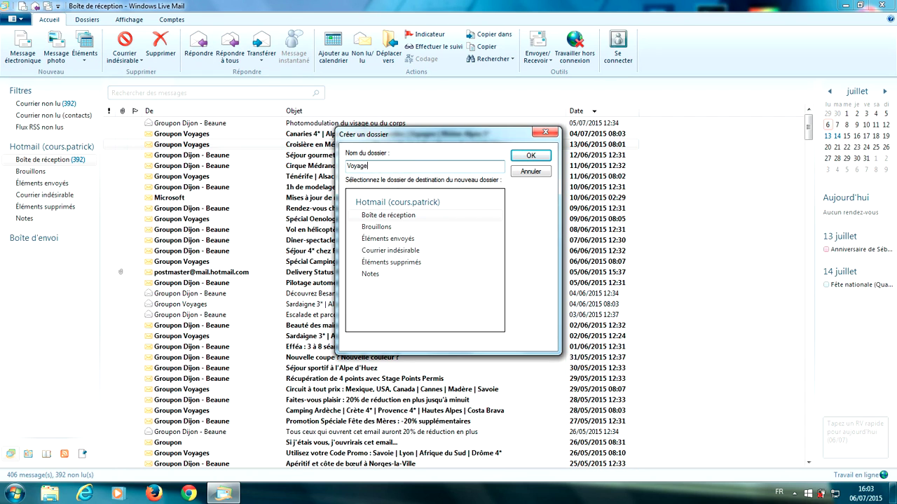
{"action": "left_click", "coordinate": [527, 156]}
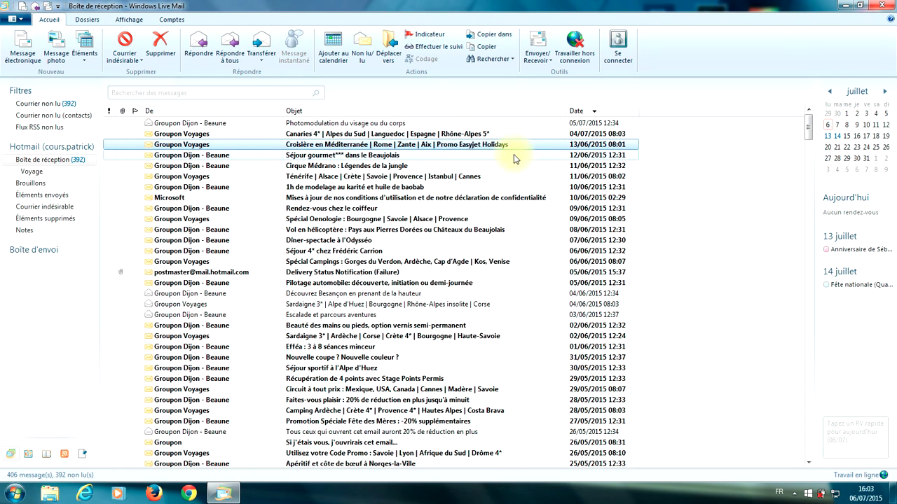
Create a folder named Beaune inside the Boîte de réception
{"action": "right_click", "coordinate": [38, 163]}
{"action": "left_click", "coordinate": [76, 213]}
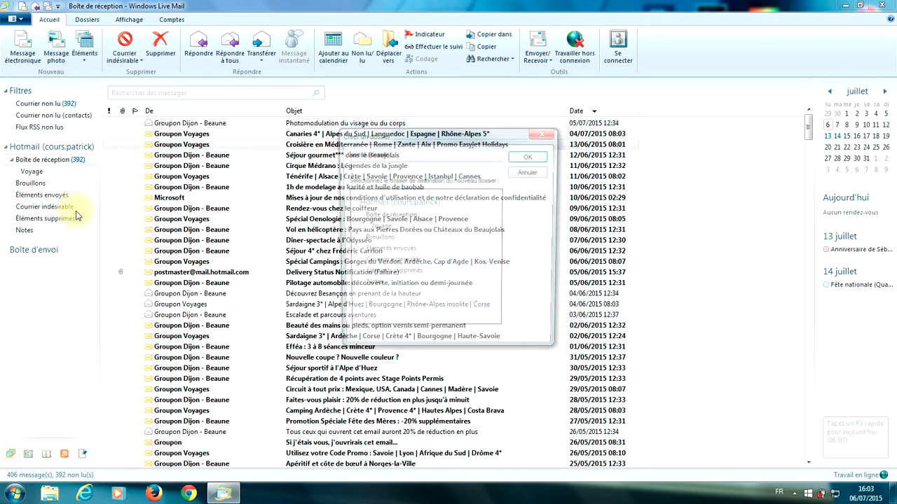
{"action": "type", "text": "Beaune"}
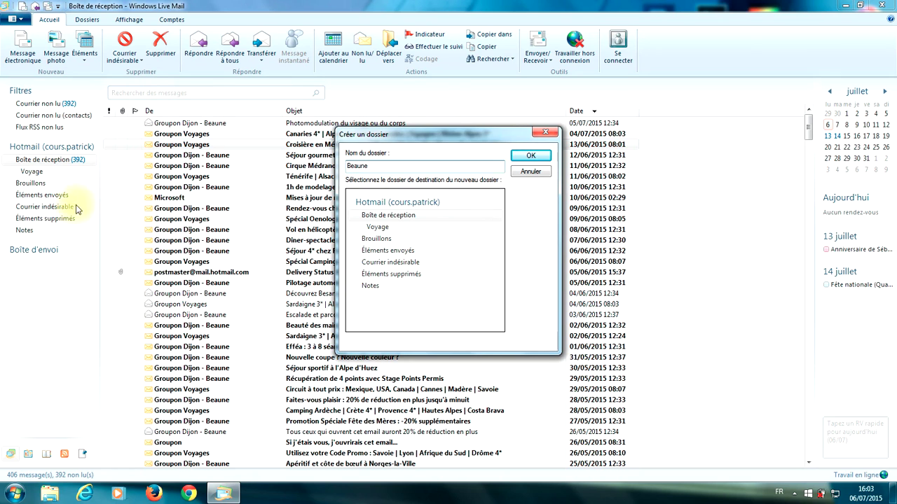
{"action": "left_click", "coordinate": [531, 157]}
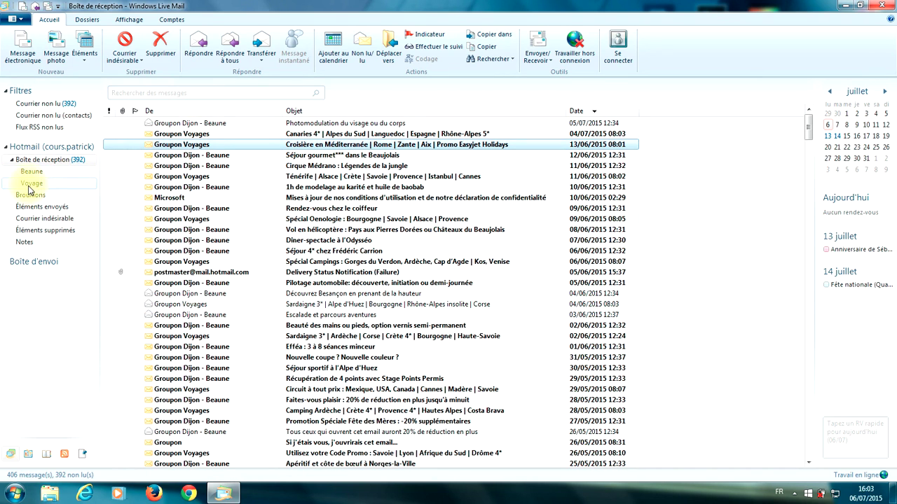
Move the Groupon Voyages messages dated 26/05/2015 to 04/07/2015 from the inbox into the Voyage folder
{"action": "left_click", "coordinate": [204, 135]}
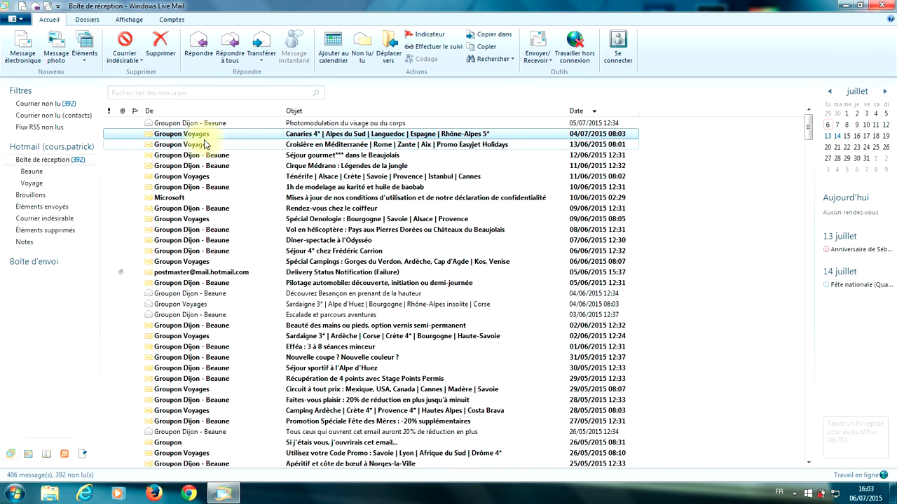
{"action": "left_click", "coordinate": [202, 146], "text": "ctrl"}
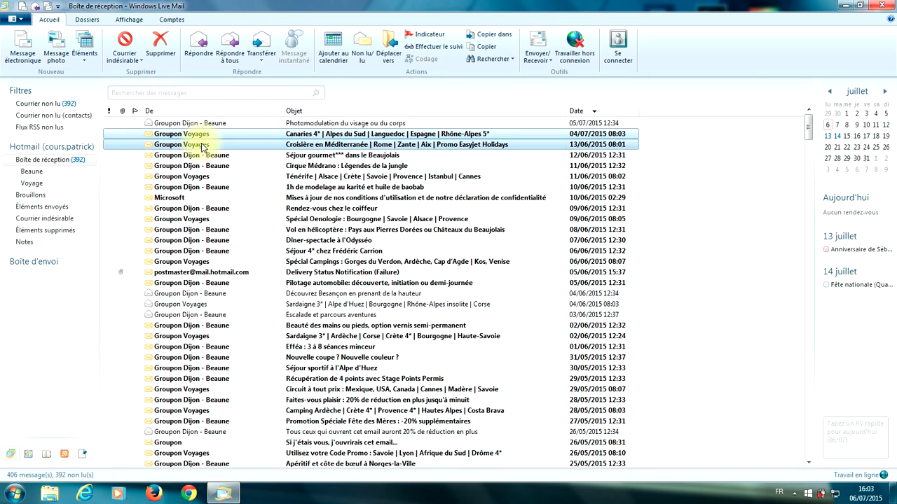
{"action": "left_click", "coordinate": [201, 176], "text": "ctrl"}
{"action": "left_click", "coordinate": [214, 220], "text": "ctrl"}
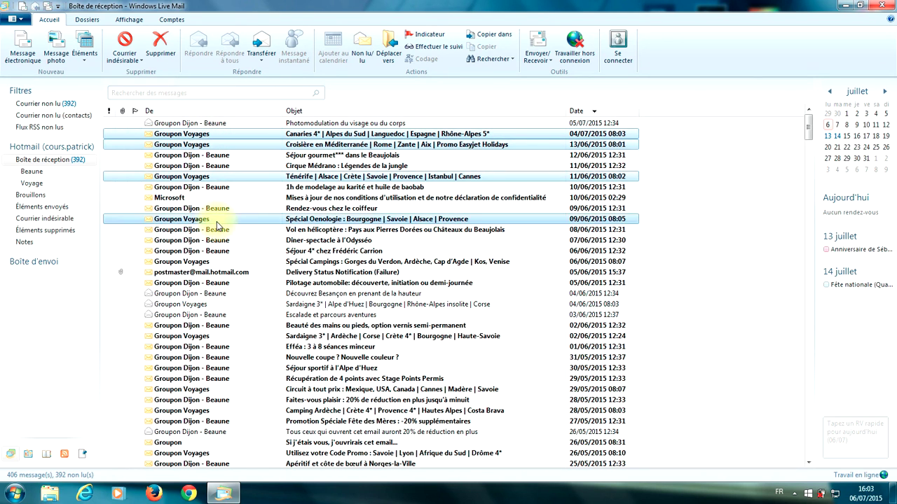
{"action": "left_click", "coordinate": [205, 261], "text": "ctrl"}
{"action": "left_click", "coordinate": [210, 304], "text": "ctrl"}
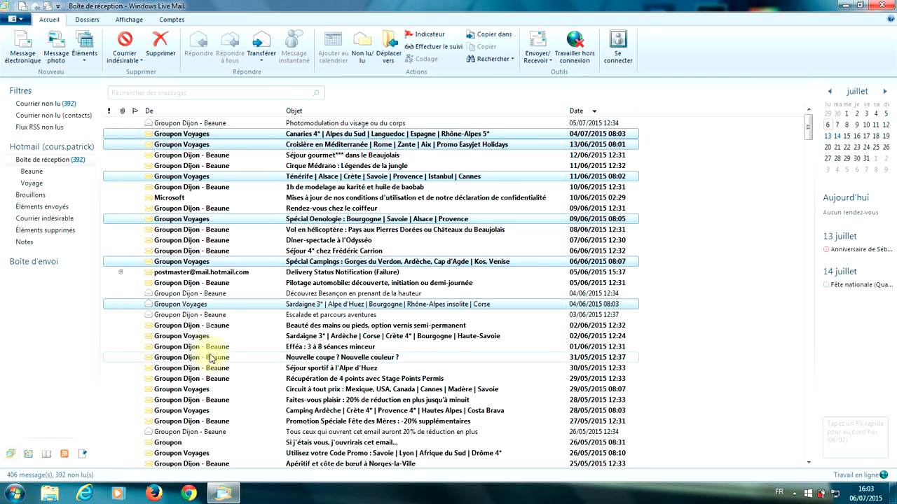
{"action": "left_click", "coordinate": [211, 337], "text": "ctrl"}
{"action": "left_click", "coordinate": [210, 390], "text": "ctrl"}
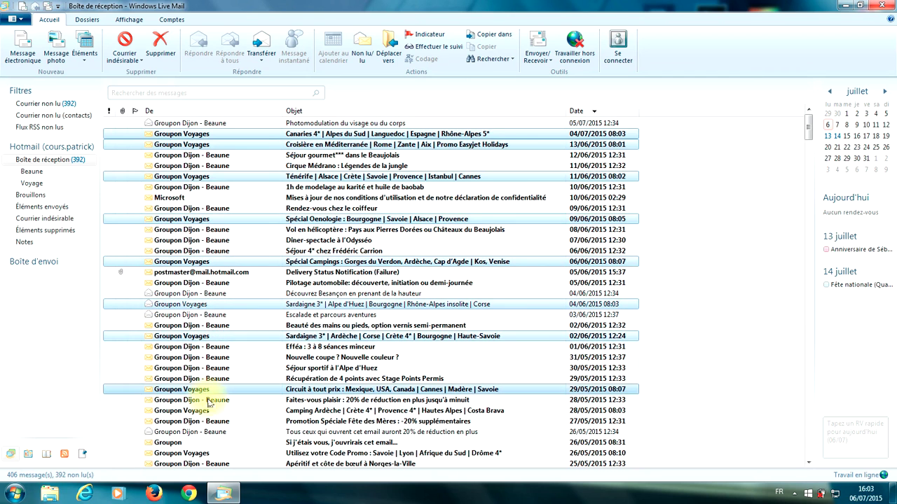
{"action": "left_click", "coordinate": [210, 454], "text": "ctrl"}
{"action": "left_click", "coordinate": [204, 412], "text": "ctrl"}
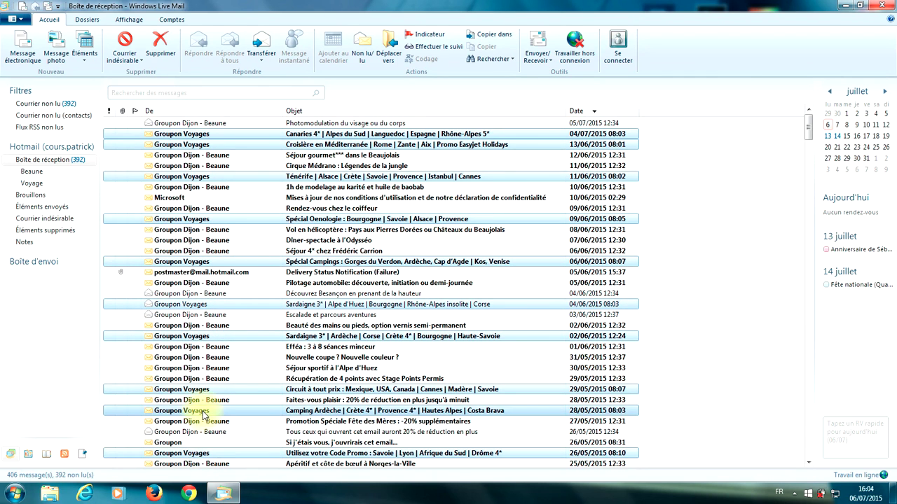
{"action": "left_click", "coordinate": [194, 263], "text": "ctrl"}
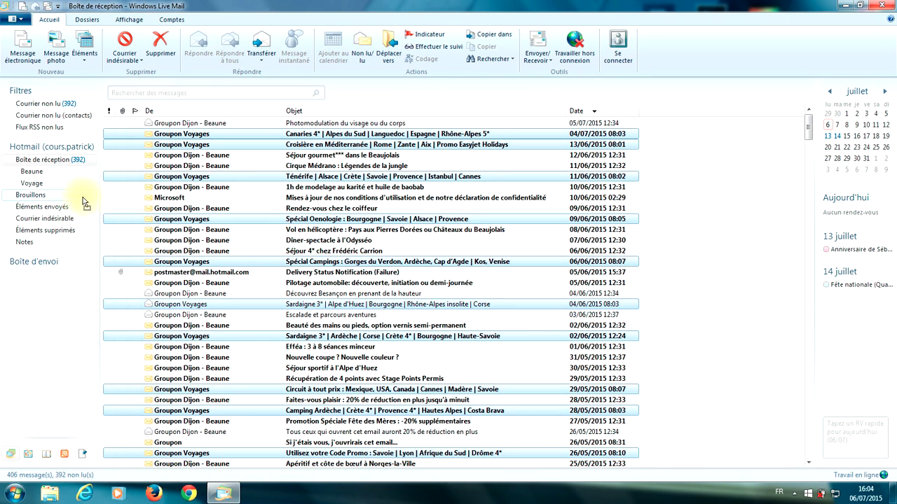
{"action": "left_click", "coordinate": [42, 184]}
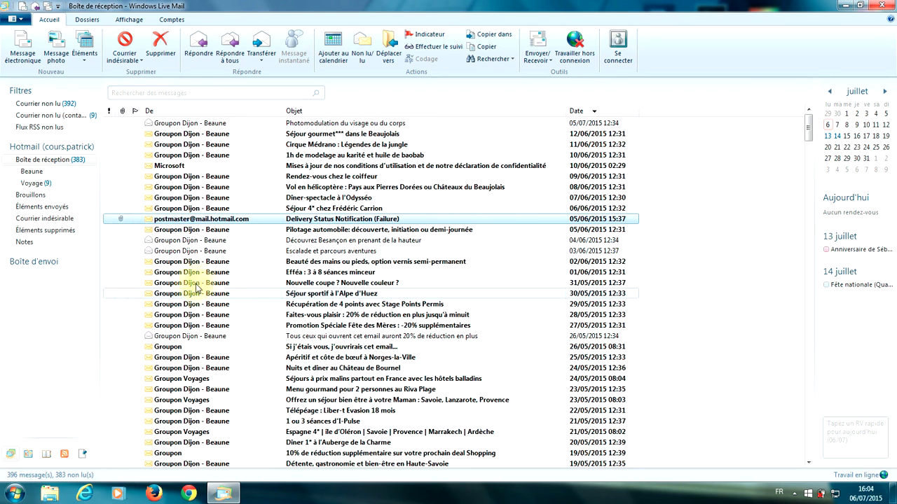
Compare the contents of the Voyage folder with the messages remaining in the Boîte de réception
{"action": "left_click", "coordinate": [42, 186]}
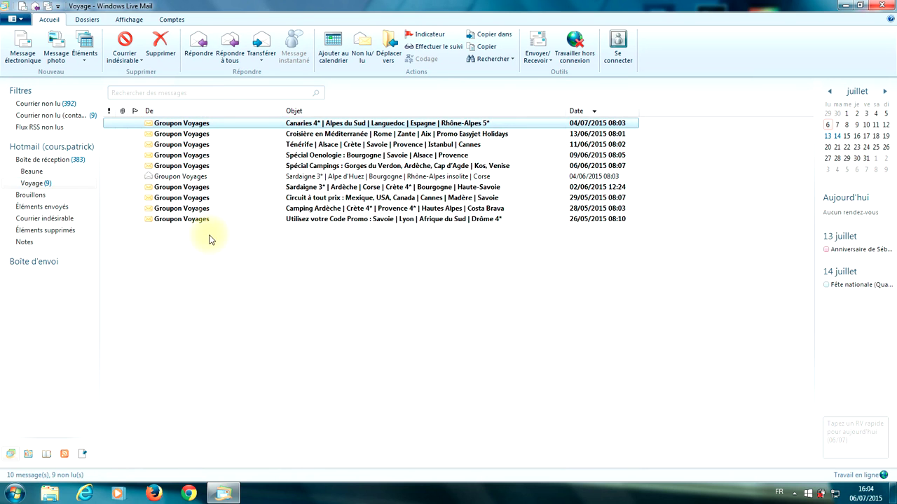
{"action": "left_click", "coordinate": [45, 160]}
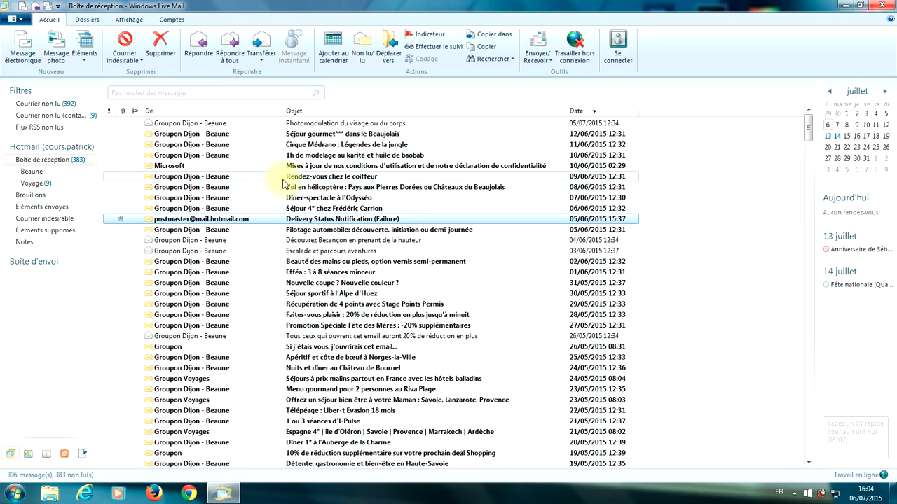
{"action": "scroll", "coordinate": [287, 308], "scroll_direction": "down", "scroll_amount": 8}
{"action": "scroll", "coordinate": [290, 311], "scroll_direction": "up", "scroll_amount": 8}
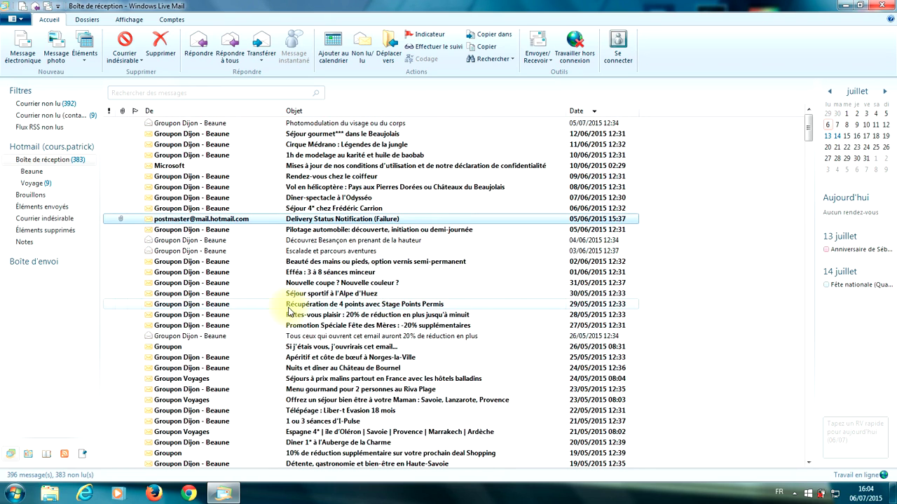
{"action": "left_click", "coordinate": [32, 183]}
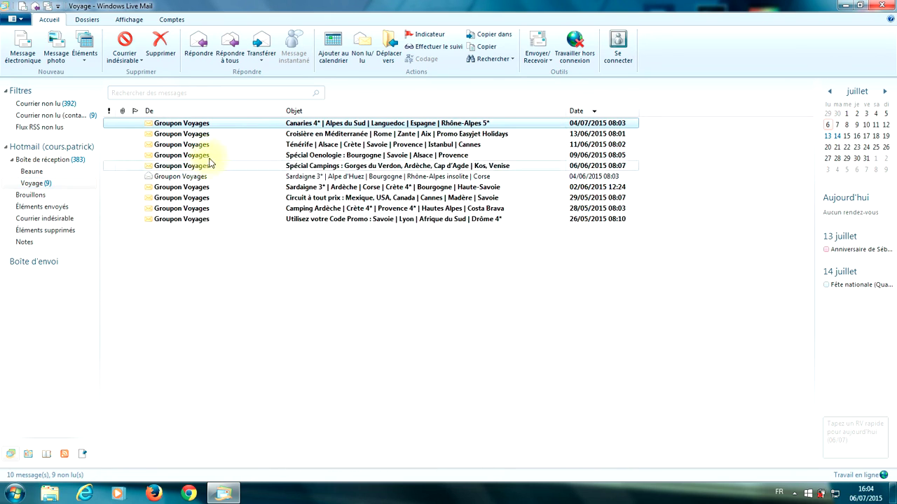
{"action": "left_click", "coordinate": [59, 160]}
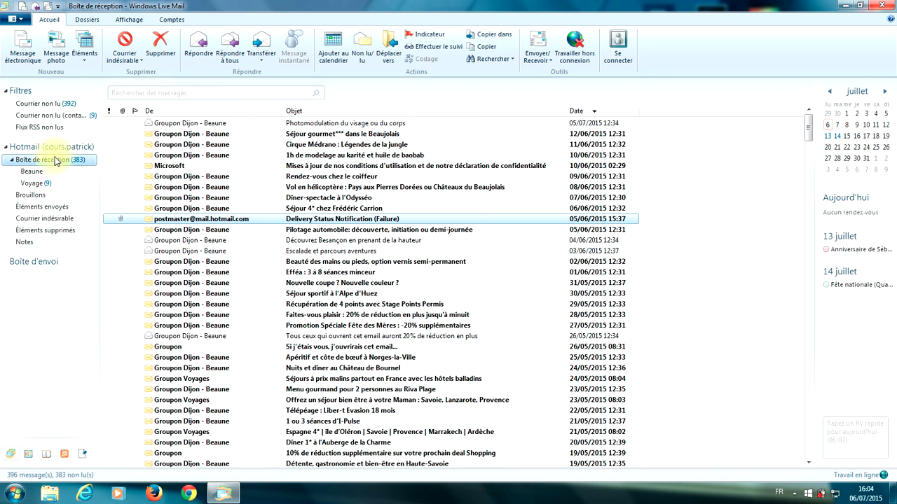
Move the Groupon Dijon - Beaune messages dated 19/05/2015 to 05/07/2015 from the inbox into the Beaune folder
{"action": "left_click", "coordinate": [230, 124]}
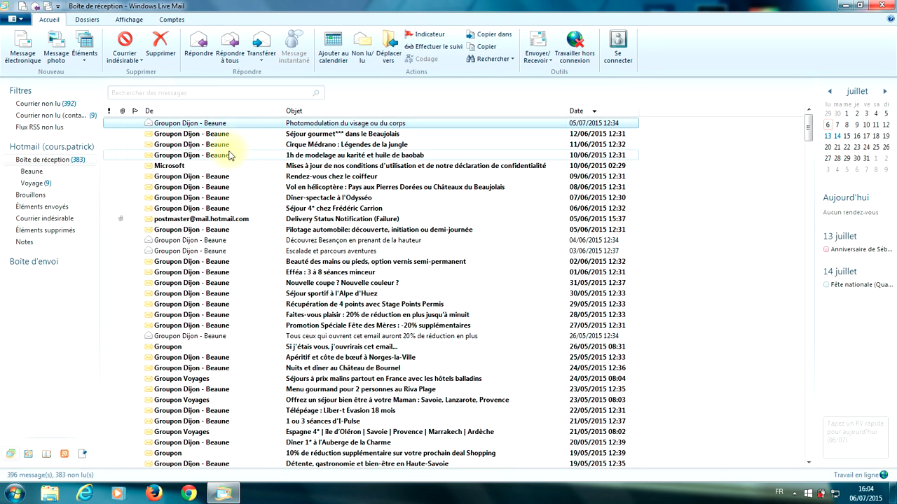
{"action": "left_click", "coordinate": [227, 155], "text": "shift"}
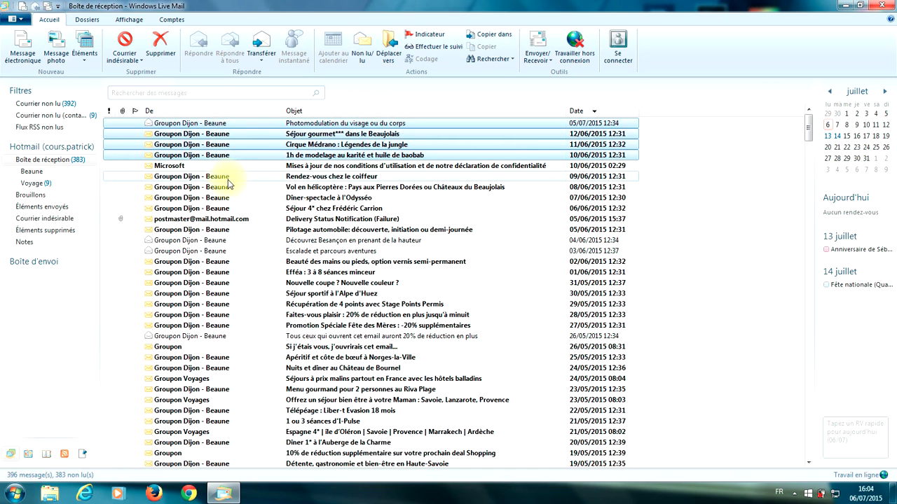
{"action": "left_click", "coordinate": [229, 180], "text": "ctrl"}
{"action": "left_click", "coordinate": [228, 208], "text": "ctrl+shift"}
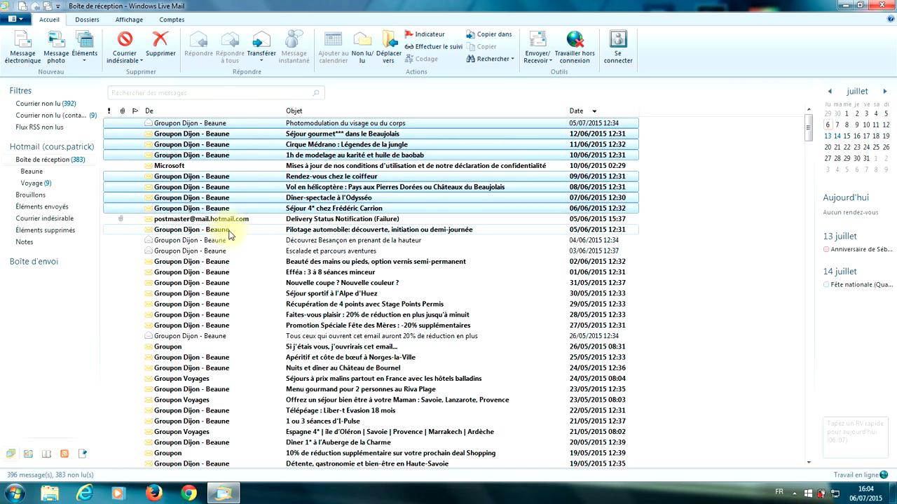
{"action": "left_click", "coordinate": [230, 231], "text": "ctrl"}
{"action": "left_click", "coordinate": [234, 337], "text": "ctrl+shift"}
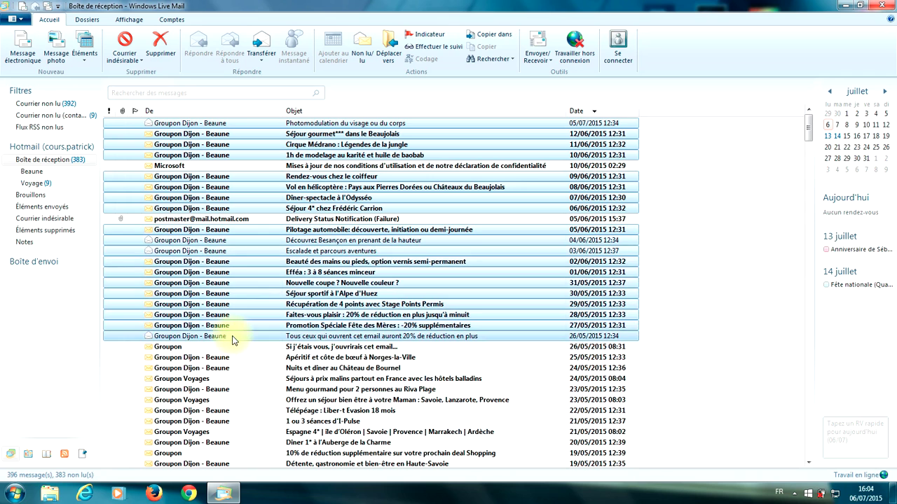
{"action": "left_click", "coordinate": [230, 357], "text": "ctrl"}
{"action": "left_click", "coordinate": [230, 368], "text": "ctrl+shift"}
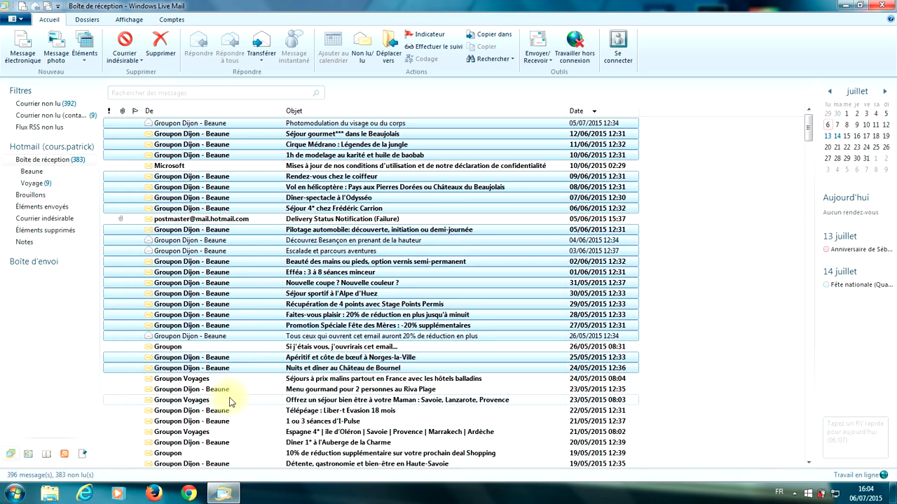
{"action": "left_click", "coordinate": [229, 389], "text": "ctrl"}
{"action": "left_click", "coordinate": [230, 411], "text": "ctrl"}
{"action": "left_click", "coordinate": [230, 421], "text": "ctrl+shift"}
{"action": "left_click", "coordinate": [231, 443], "text": "ctrl"}
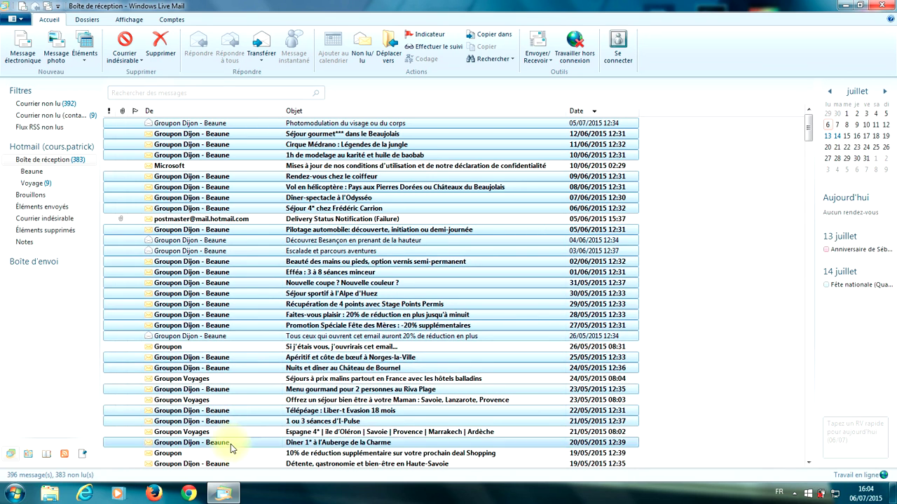
{"action": "left_click", "coordinate": [231, 464], "text": "ctrl"}
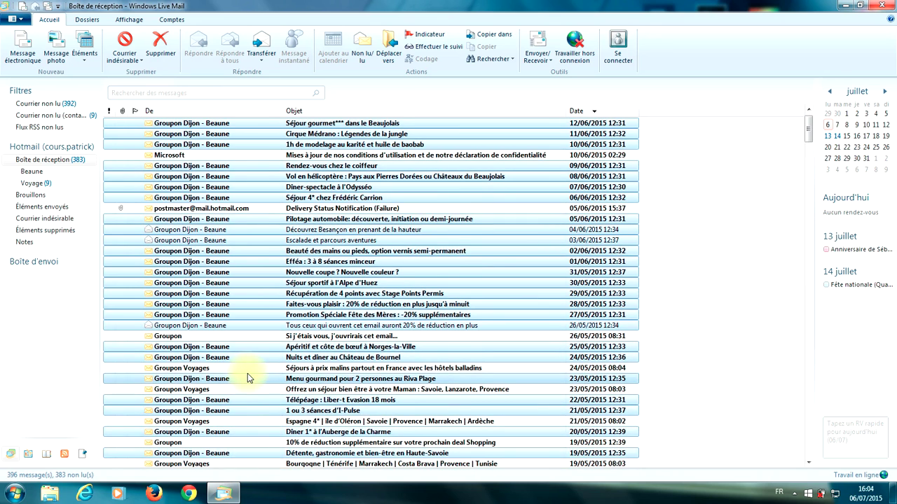
{"action": "scroll", "coordinate": [247, 373], "scroll_direction": "up", "scroll_amount": 1}
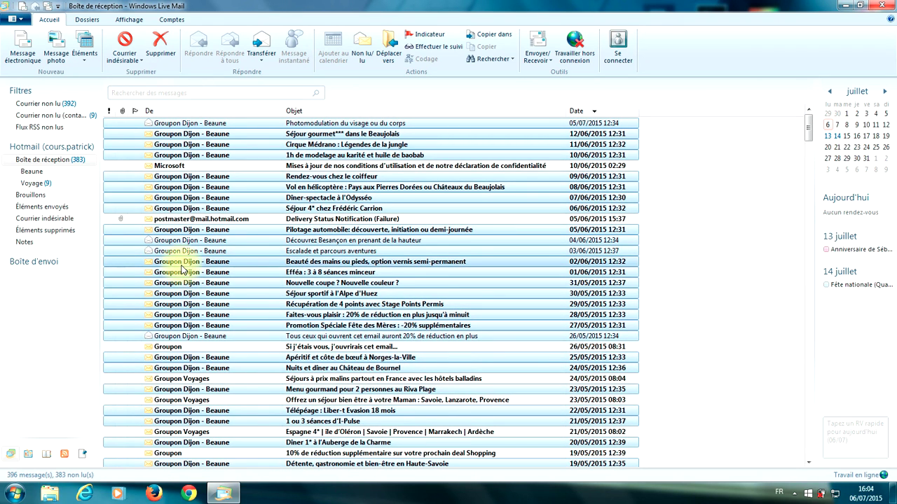
{"action": "left_click_drag", "start_coordinate": [181, 268], "coordinate": [42, 170]}
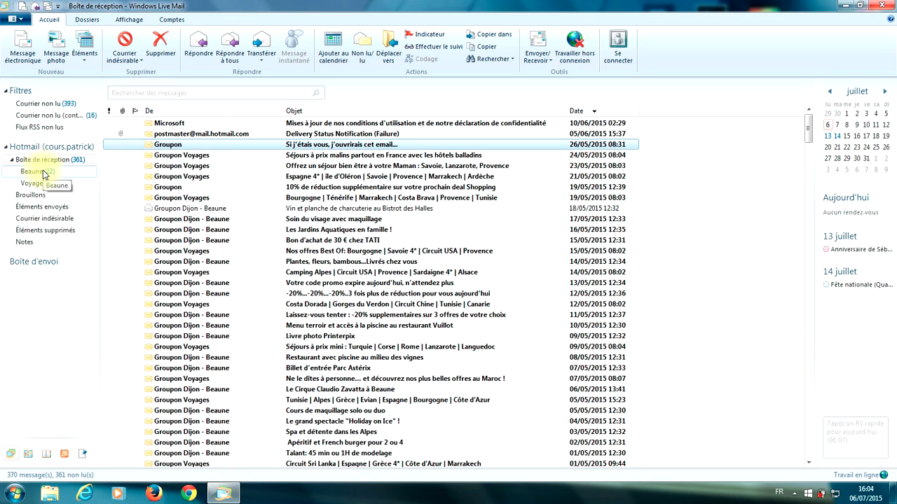
Move the Groupon Voyages message "Offrez un séjour bien être à votre Maman" from the inbox into the Beaune folder and open that folder
{"action": "left_click_drag", "start_coordinate": [193, 168], "coordinate": [46, 174]}
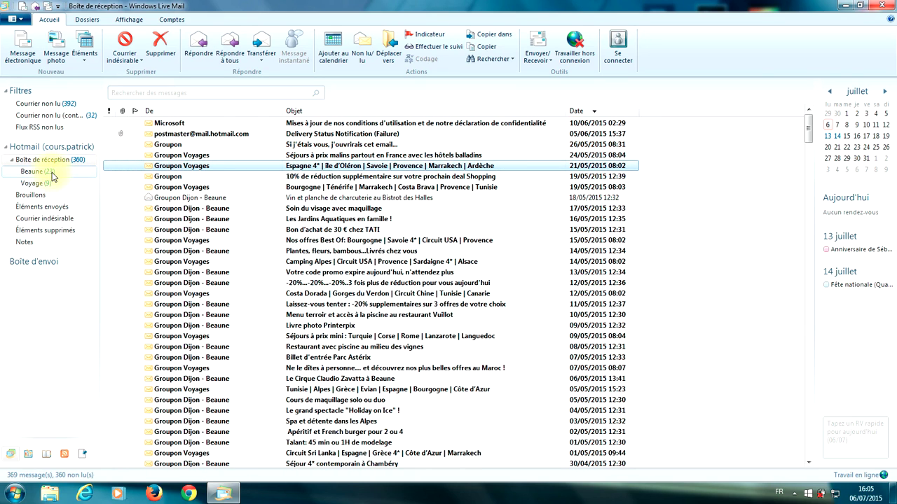
{"action": "left_click", "coordinate": [35, 173]}
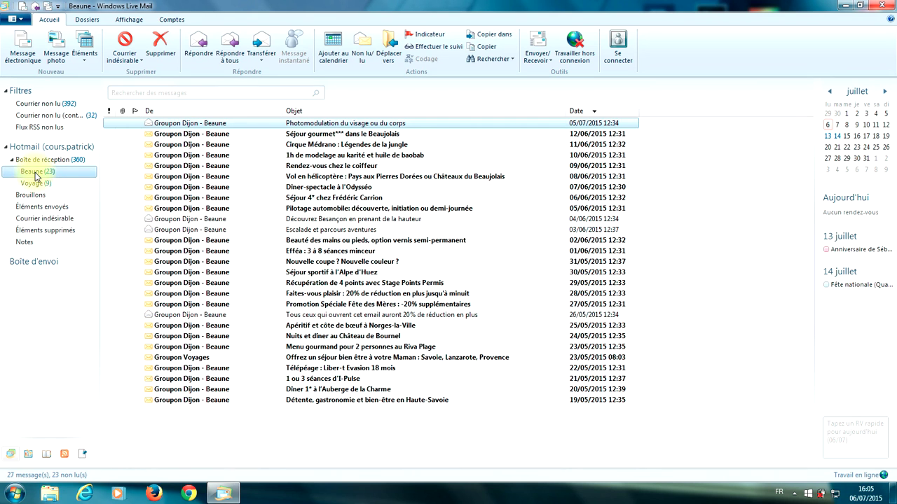
Move the Groupon Voyages message of 23/05/2015 from the Beaune folder into the Voyage folder and open the Voyage folder
{"action": "left_click", "coordinate": [199, 359]}
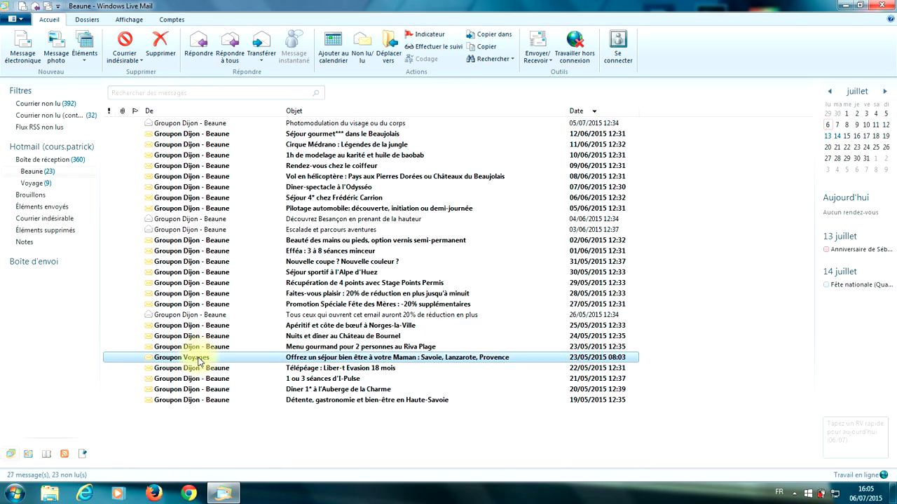
{"action": "left_click_drag", "start_coordinate": [200, 359], "coordinate": [44, 186]}
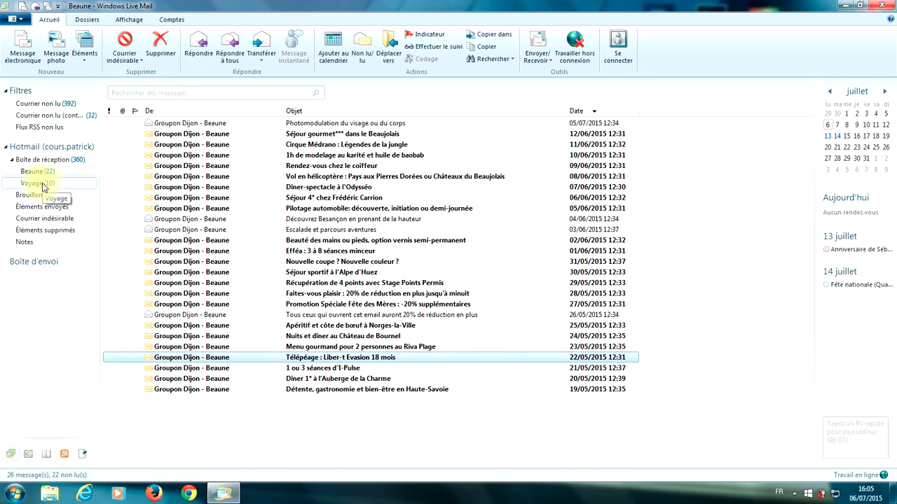
{"action": "left_click", "coordinate": [44, 186]}
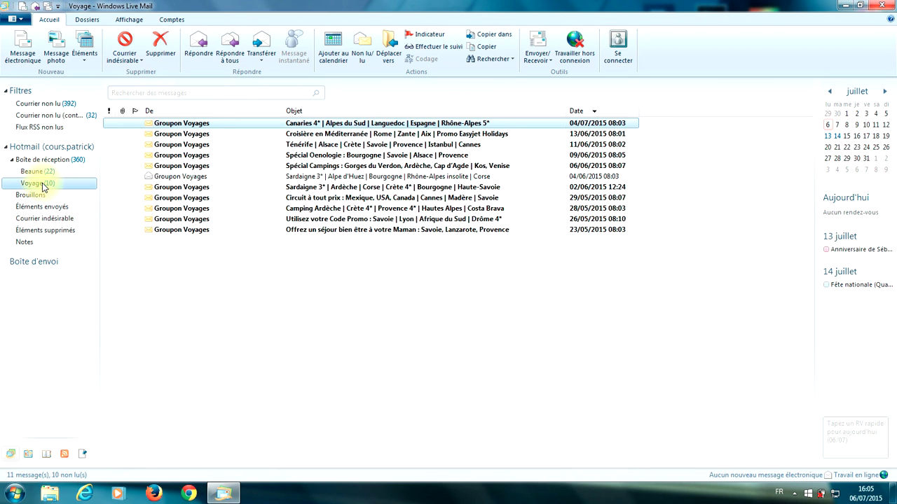
Move the Groupon Dijon - Beaune message "Découvrez Besançon en prenant de la hauteur" from the Beaune folder back to the Boîte de réception and open the inbox
{"action": "left_click", "coordinate": [44, 174]}
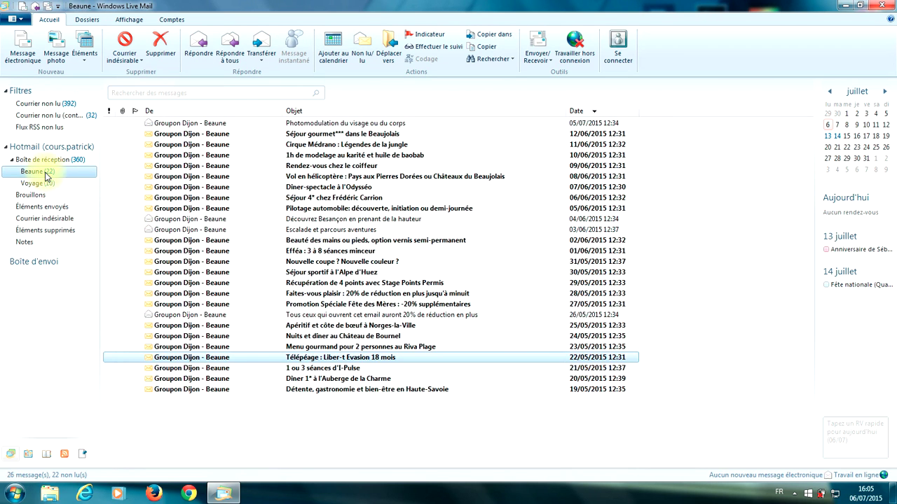
{"action": "left_click", "coordinate": [211, 219]}
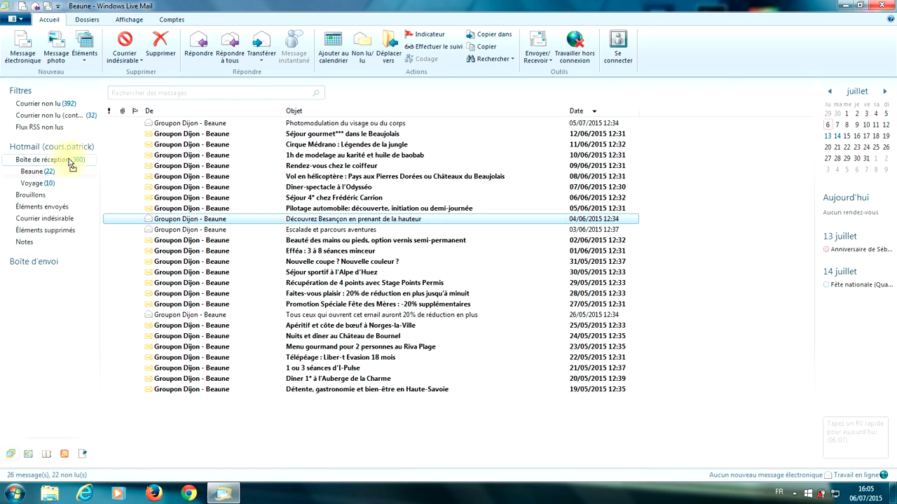
{"action": "key", "text": "Delete"}
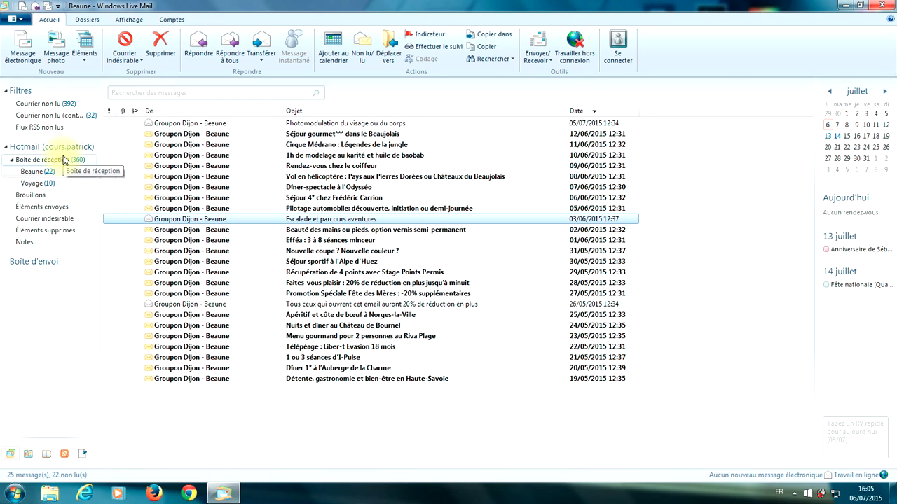
{"action": "left_click", "coordinate": [62, 160]}
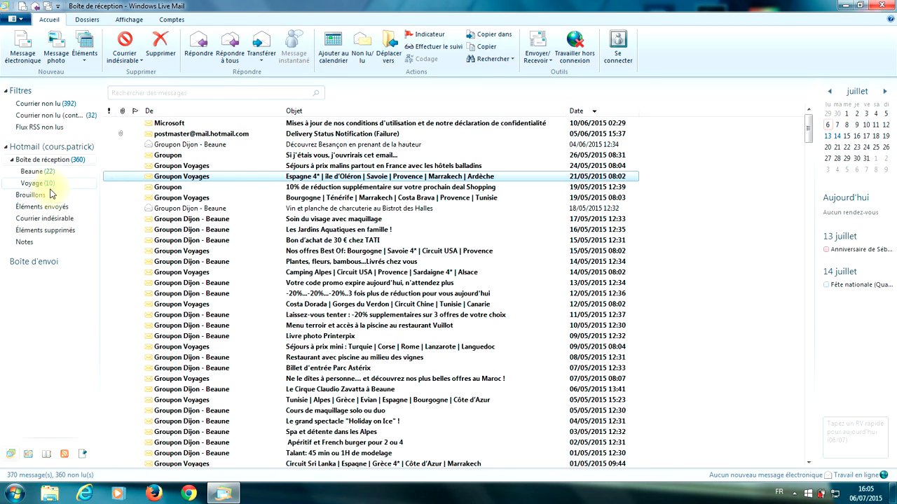
Review the contents of the Beaune and Voyage folders and return to the Boîte de réception
{"action": "left_click", "coordinate": [38, 172]}
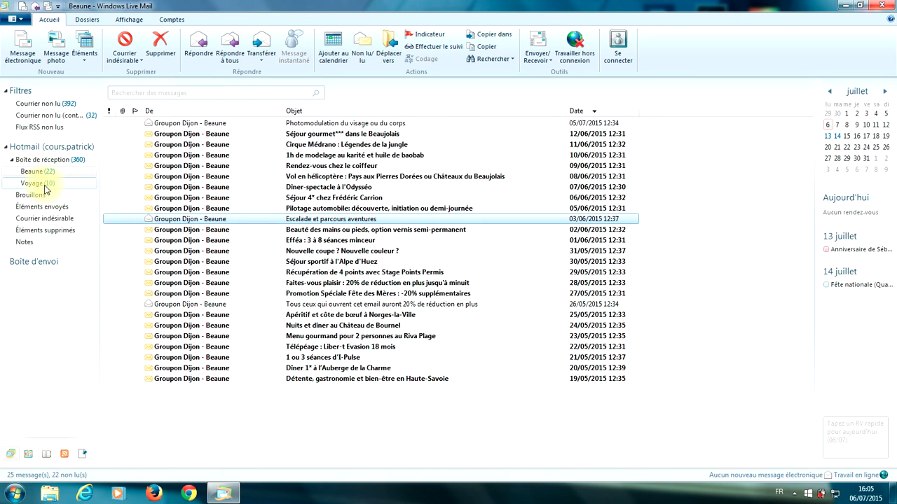
{"action": "left_click", "coordinate": [35, 183]}
{"action": "left_click", "coordinate": [55, 160]}
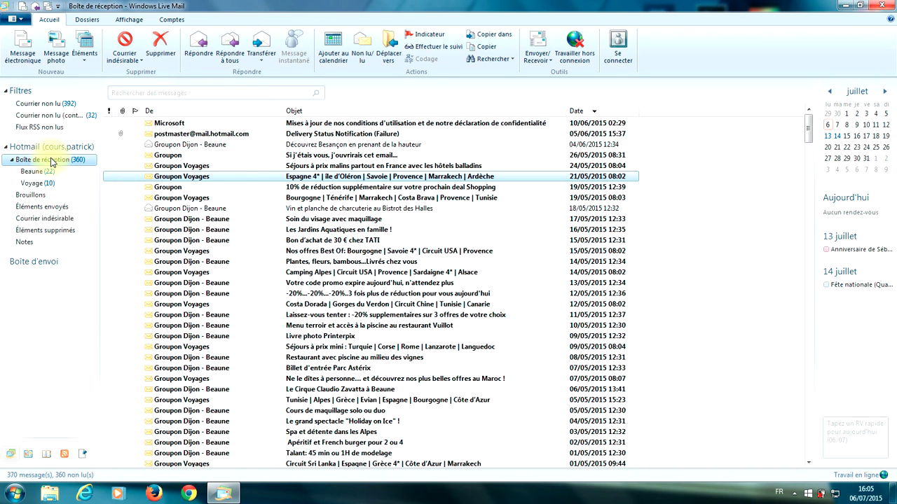
{"action": "right_click", "coordinate": [51, 161]}
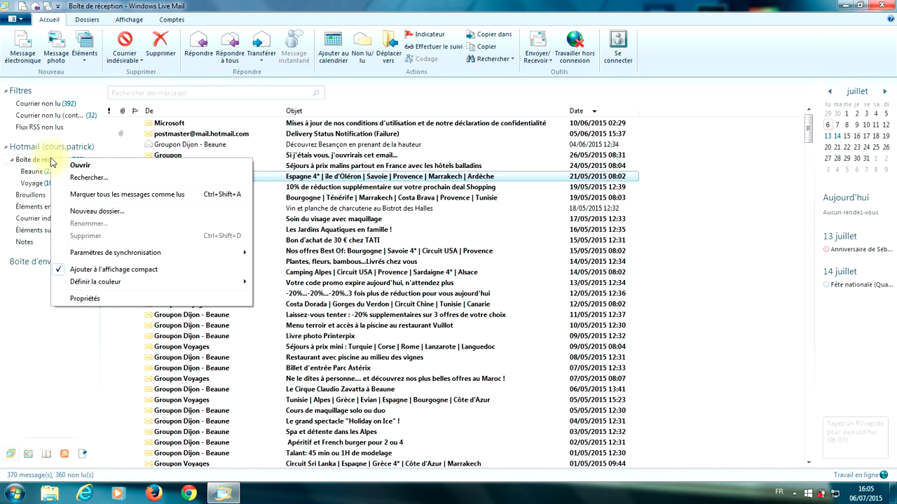
{"action": "left_click", "coordinate": [86, 211]}
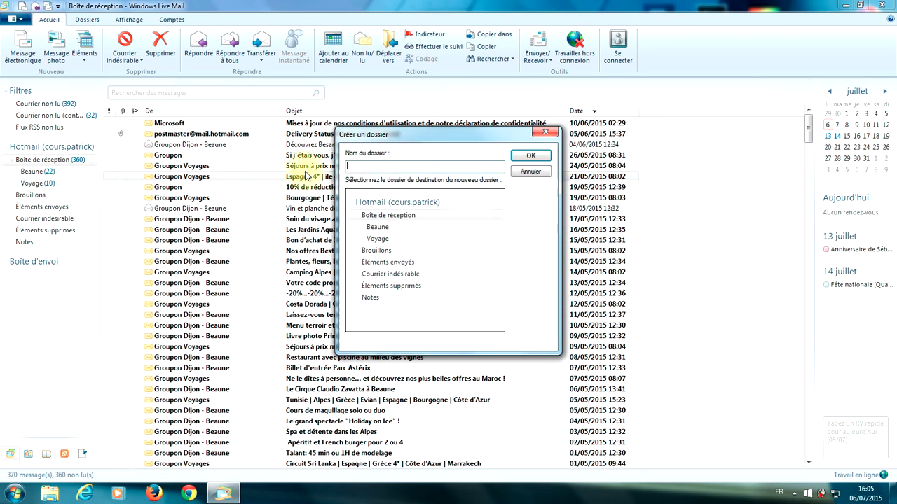
{"action": "left_click", "coordinate": [548, 134]}
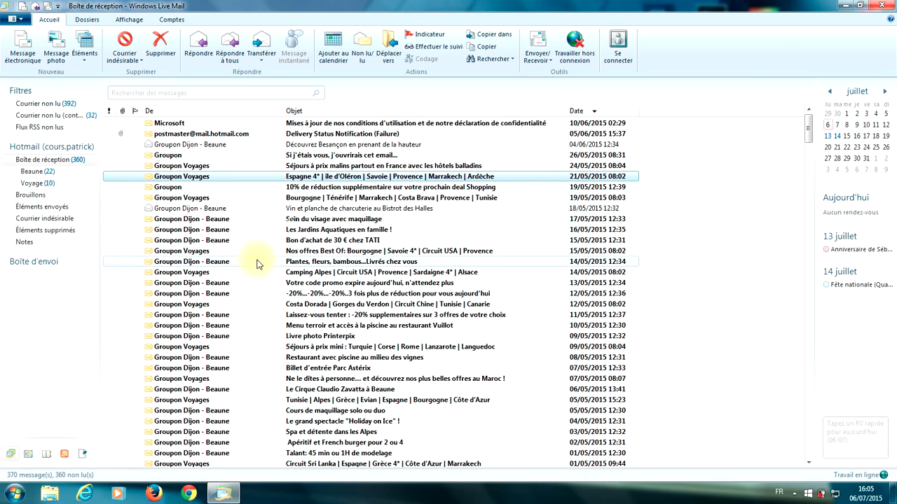